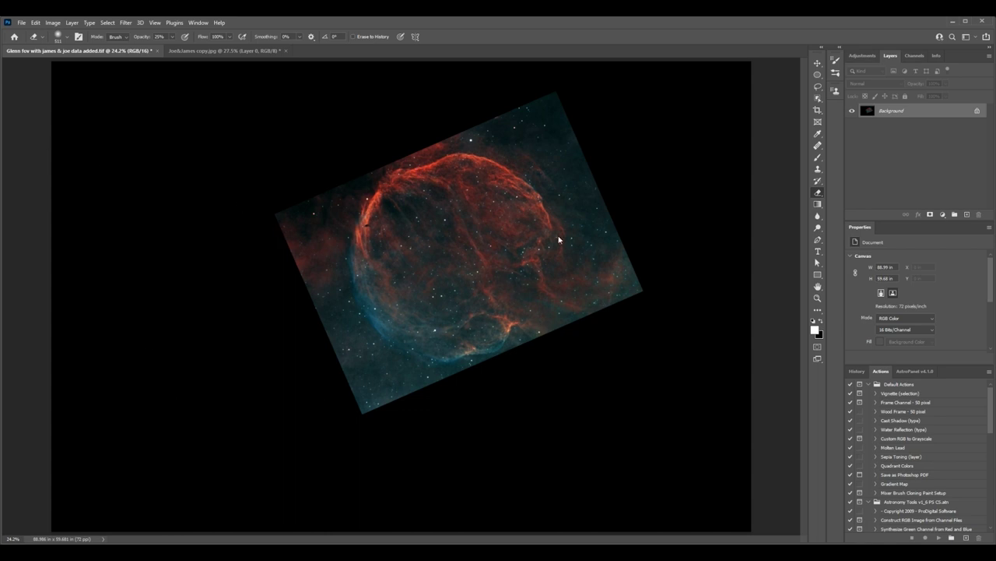
# Copy the entire rotated nebula image from the .tif document and paste it as a new layer in the wide-field .jpg document.
pyautogui.click(221, 51)
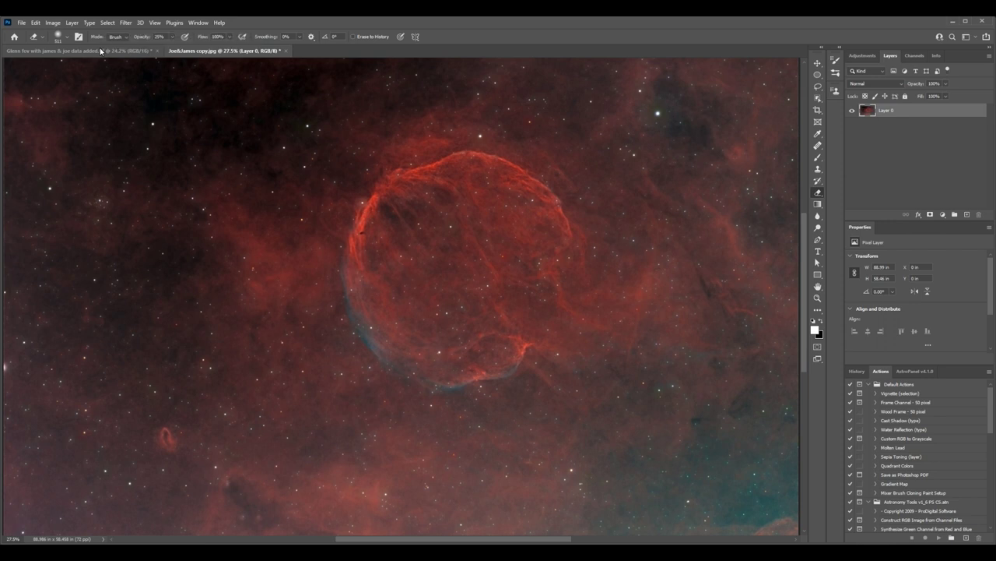
pyautogui.click(100, 49)
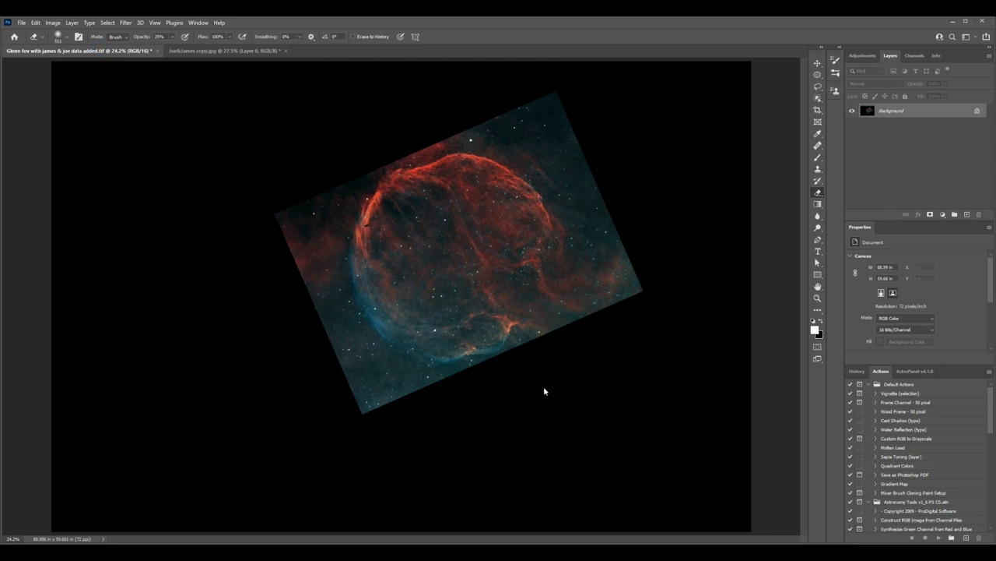
pyautogui.hotkey('ctrl', 'a')
pyautogui.click(235, 50)
pyautogui.hotkey('ctrl', 'v')
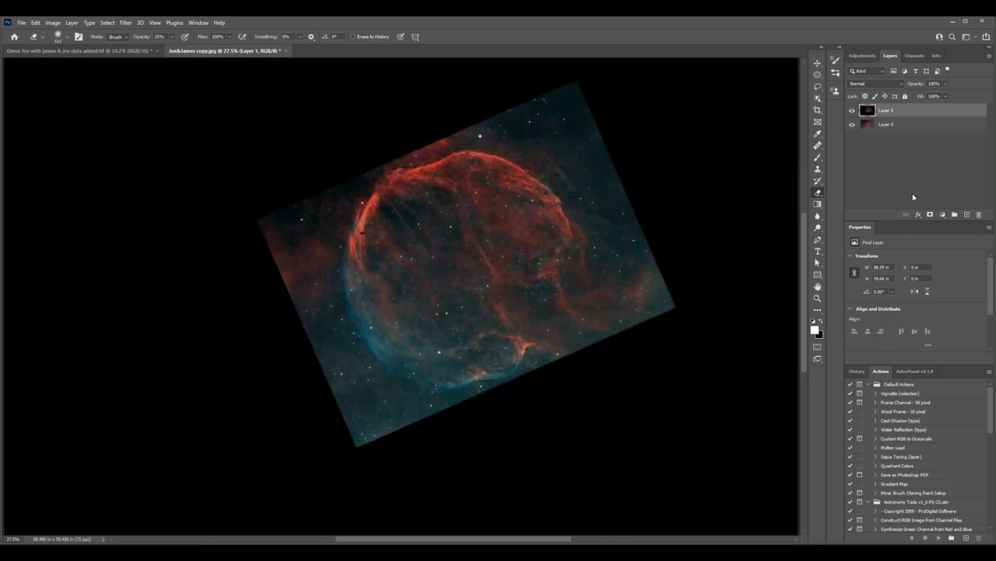
# Lower the pasted layer's opacity to 34% to check its alignment with the image below, and restore it to 100%.
pyautogui.click(945, 84)
pyautogui.moveTo(934, 101); pyautogui.dragTo(918, 105)
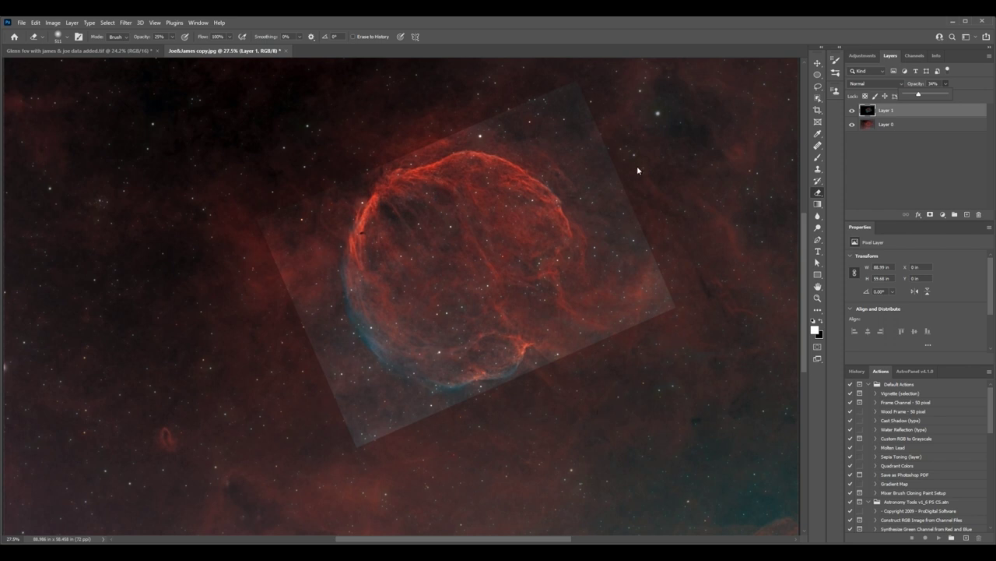
pyautogui.moveTo(919, 94); pyautogui.dragTo(948, 95)
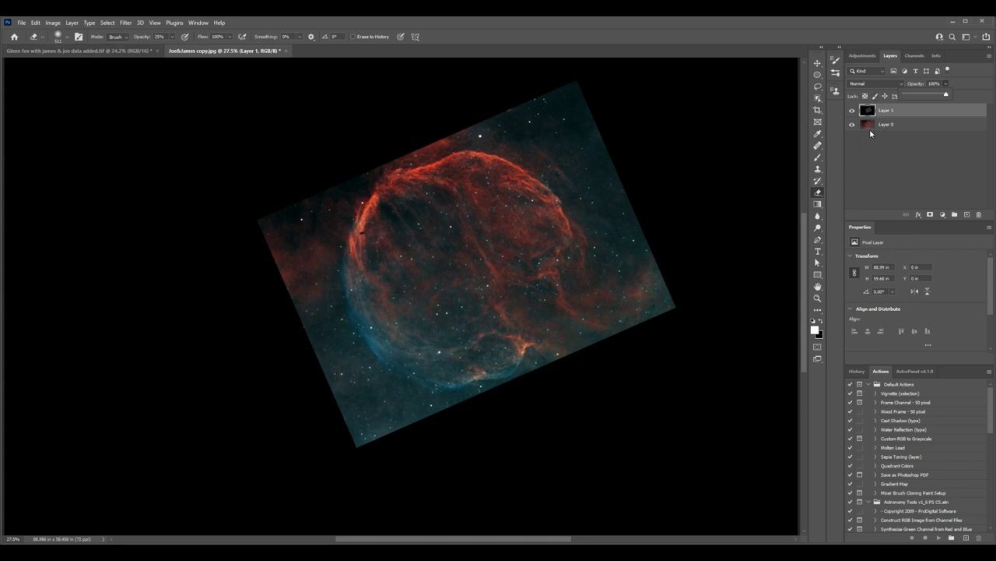
# Toggle the pasted layer's visibility repeatedly to compare its nebula with the wide-field image, leaving it shown.
pyautogui.click(851, 112)
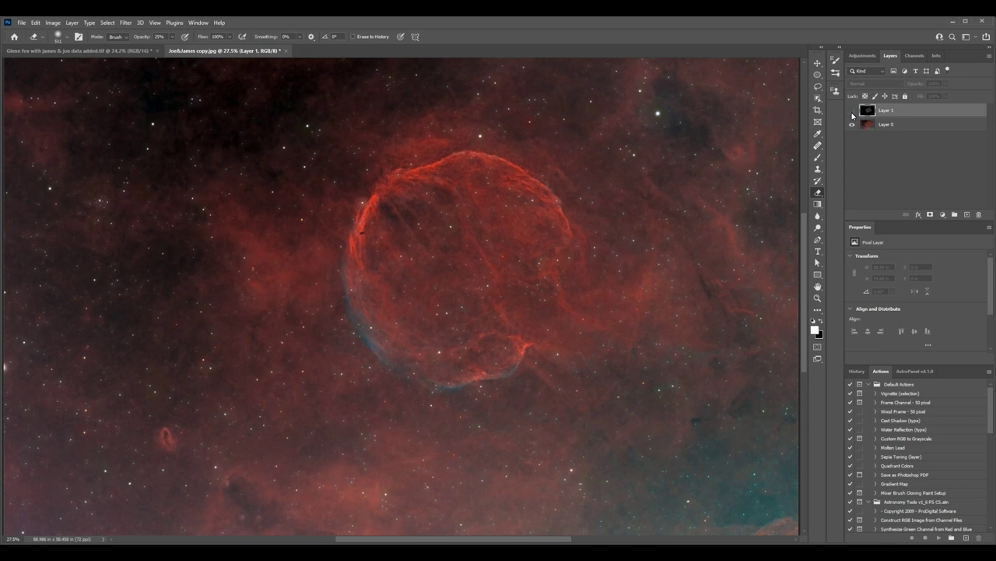
pyautogui.click(852, 112)
pyautogui.click(852, 112)
pyautogui.click(851, 112)
pyautogui.click(851, 111)
pyautogui.click(851, 112)
pyautogui.click(852, 112)
pyautogui.click(852, 112)
pyautogui.click(852, 112)
pyautogui.click(852, 112)
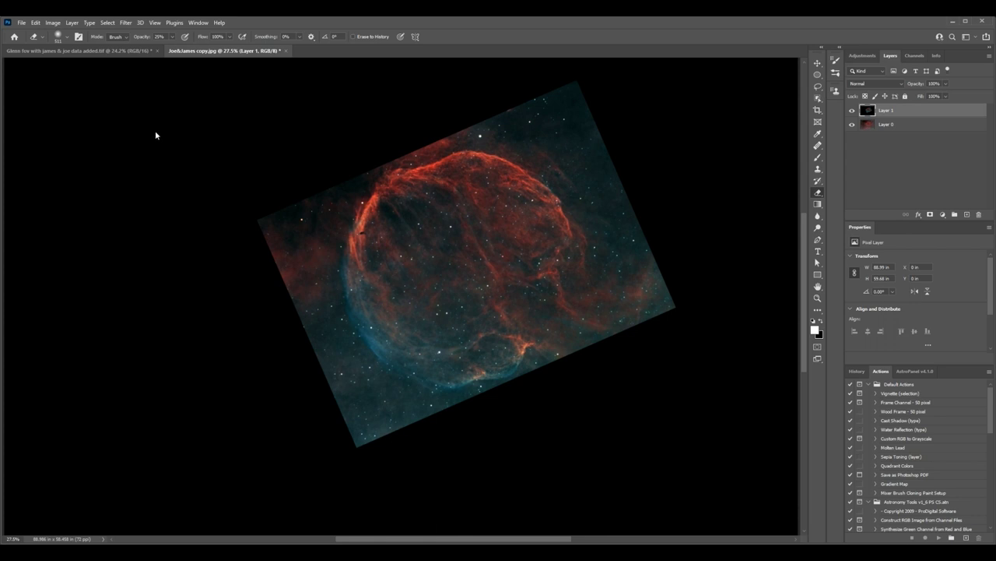
# Erase the black surroundings and straight frame edges of the pasted layer at 100% eraser opacity, keeping the nebula and including the canvas's bottom strip.
pyautogui.click(67, 39)
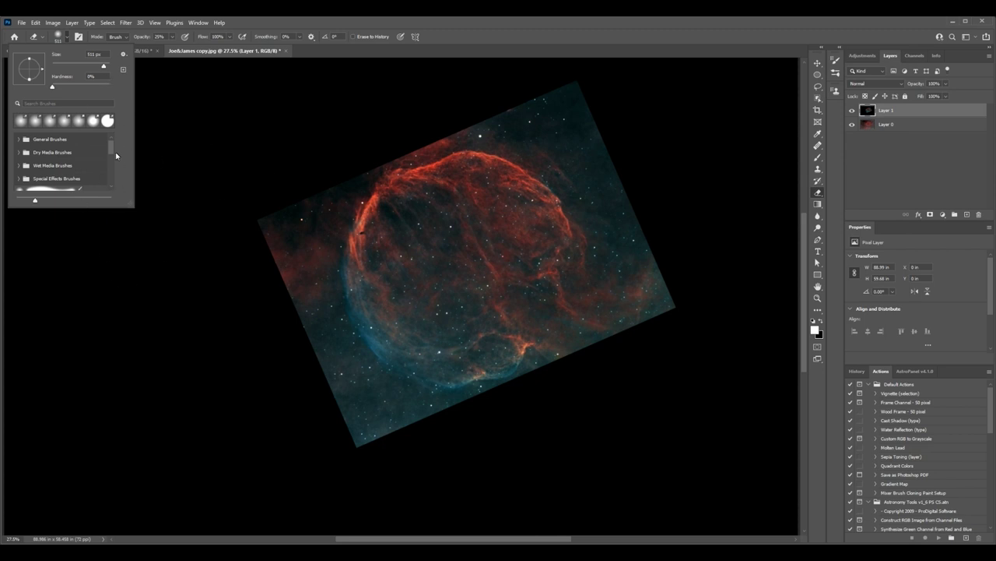
pyautogui.click(191, 132)
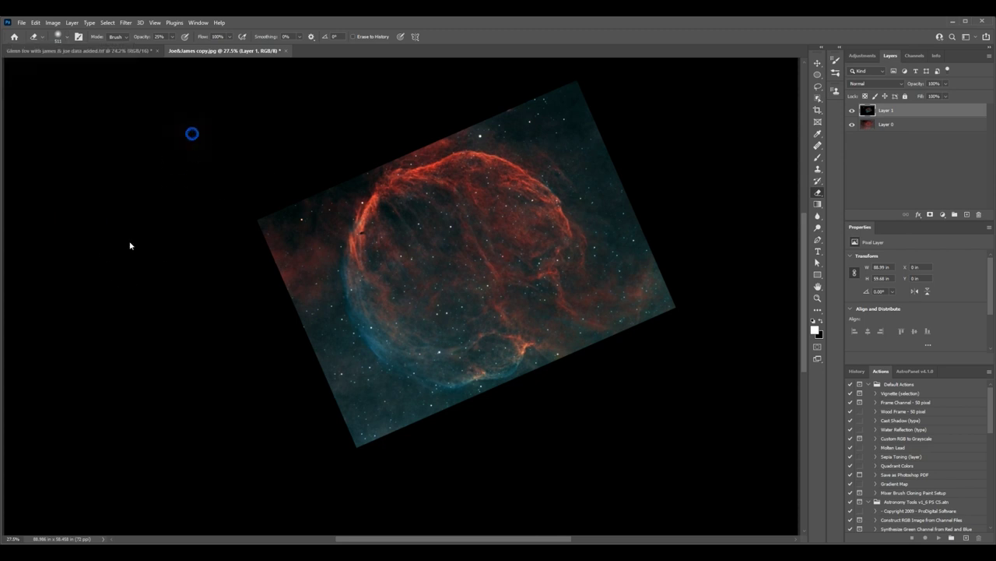
pyautogui.moveTo(172, 37)
pyautogui.mouseDown()
pyautogui.moveTo(173, 50)
pyautogui.moveTo(213, 54)
pyautogui.mouseUp()
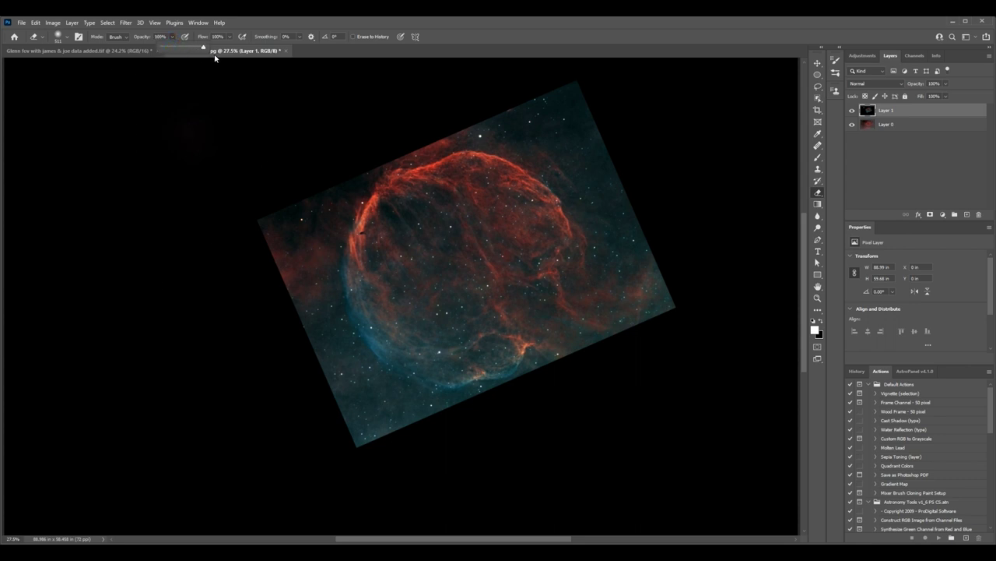
pyautogui.moveTo(307, 84)
pyautogui.mouseDown()
pyautogui.moveTo(158, 80)
pyautogui.moveTo(117, 92)
pyautogui.moveTo(121, 100)
pyautogui.moveTo(268, 111)
pyautogui.moveTo(164, 122)
pyautogui.mouseUp()
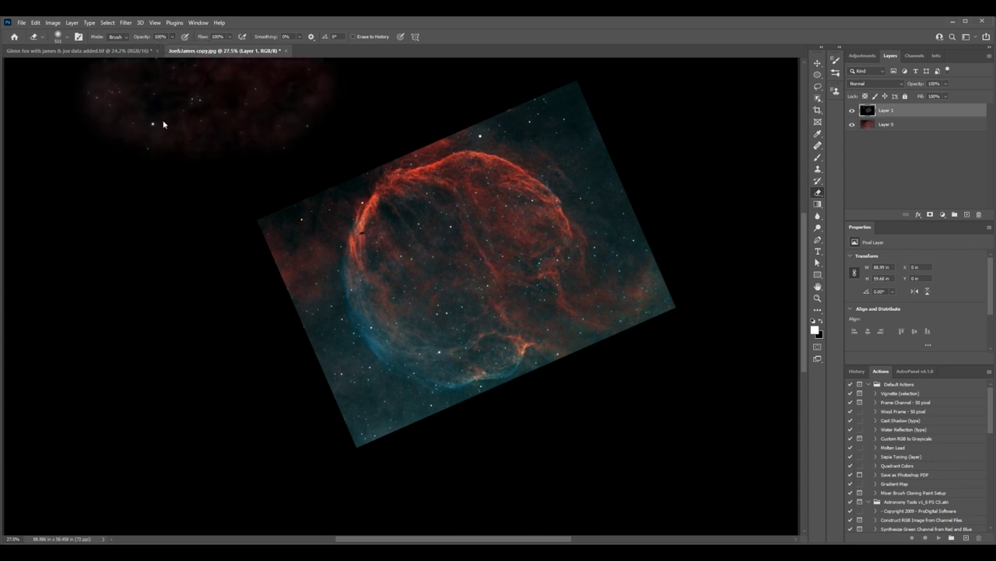
pyautogui.moveTo(162, 124)
pyautogui.mouseDown()
pyautogui.moveTo(134, 128)
pyautogui.moveTo(225, 134)
pyautogui.moveTo(117, 174)
pyautogui.moveTo(258, 146)
pyautogui.moveTo(137, 208)
pyautogui.moveTo(298, 166)
pyautogui.moveTo(143, 235)
pyautogui.moveTo(192, 218)
pyautogui.moveTo(194, 261)
pyautogui.moveTo(166, 271)
pyautogui.moveTo(139, 258)
pyautogui.moveTo(144, 199)
pyautogui.moveTo(113, 209)
pyautogui.moveTo(85, 149)
pyautogui.moveTo(44, 107)
pyautogui.moveTo(58, 90)
pyautogui.moveTo(16, 86)
pyautogui.moveTo(29, 87)
pyautogui.moveTo(27, 185)
pyautogui.moveTo(18, 82)
pyautogui.moveTo(53, 102)
pyautogui.moveTo(50, 395)
pyautogui.moveTo(82, 216)
pyautogui.moveTo(68, 316)
pyautogui.moveTo(108, 408)
pyautogui.moveTo(213, 303)
pyautogui.moveTo(220, 240)
pyautogui.moveTo(251, 287)
pyautogui.moveTo(248, 245)
pyautogui.moveTo(288, 347)
pyautogui.moveTo(333, 417)
pyautogui.moveTo(404, 449)
pyautogui.moveTo(216, 529)
pyautogui.moveTo(466, 504)
pyautogui.moveTo(199, 470)
pyautogui.moveTo(171, 430)
pyautogui.moveTo(123, 406)
pyautogui.moveTo(233, 373)
pyautogui.moveTo(223, 348)
pyautogui.moveTo(282, 433)
pyautogui.moveTo(255, 393)
pyautogui.moveTo(251, 489)
pyautogui.moveTo(191, 500)
pyautogui.moveTo(344, 541)
pyautogui.moveTo(289, 519)
pyautogui.moveTo(100, 493)
pyautogui.moveTo(104, 518)
pyautogui.moveTo(38, 522)
pyautogui.moveTo(171, 488)
pyautogui.moveTo(15, 441)
pyautogui.moveTo(52, 443)
pyautogui.moveTo(73, 423)
pyautogui.moveTo(4, 461)
pyautogui.moveTo(31, 263)
pyautogui.moveTo(13, 125)
pyautogui.moveTo(20, 70)
pyautogui.mouseUp()
pyautogui.moveTo(86, 67)
pyautogui.mouseDown()
pyautogui.moveTo(712, 78)
pyautogui.moveTo(776, 87)
pyautogui.moveTo(778, 112)
pyautogui.moveTo(778, 79)
pyautogui.moveTo(731, 119)
pyautogui.moveTo(613, 116)
pyautogui.moveTo(654, 231)
pyautogui.moveTo(705, 321)
pyautogui.moveTo(713, 230)
pyautogui.moveTo(678, 119)
pyautogui.moveTo(679, 165)
pyautogui.moveTo(761, 132)
pyautogui.moveTo(753, 194)
pyautogui.moveTo(671, 135)
pyautogui.mouseUp()
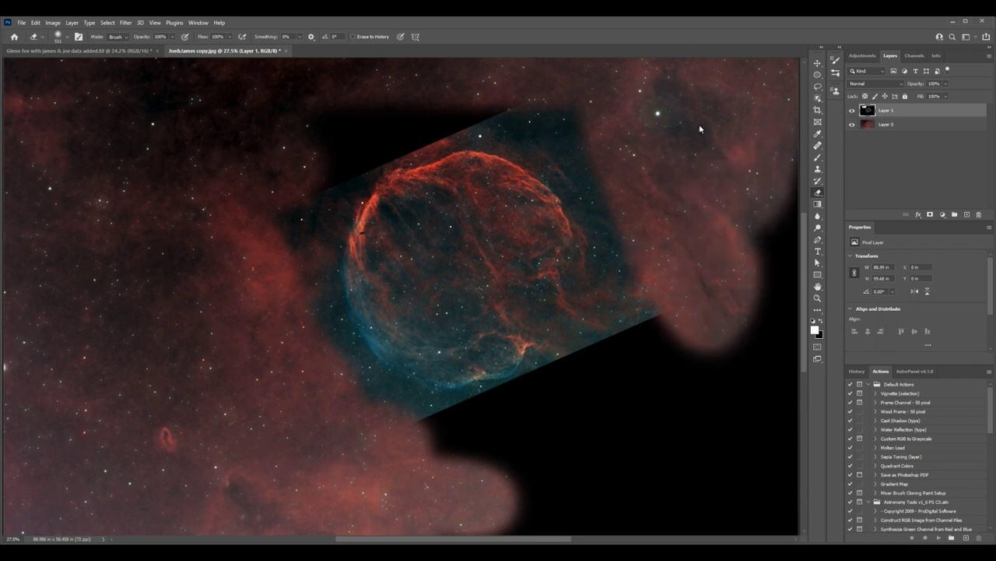
pyautogui.moveTo(724, 113)
pyautogui.mouseDown()
pyautogui.moveTo(777, 201)
pyautogui.moveTo(790, 154)
pyautogui.moveTo(783, 284)
pyautogui.moveTo(800, 366)
pyautogui.moveTo(794, 520)
pyautogui.moveTo(455, 531)
pyautogui.moveTo(765, 529)
pyautogui.moveTo(675, 484)
pyautogui.moveTo(603, 492)
pyautogui.moveTo(563, 478)
pyautogui.moveTo(686, 413)
pyautogui.moveTo(754, 330)
pyautogui.moveTo(727, 323)
pyautogui.moveTo(693, 344)
pyautogui.moveTo(665, 340)
pyautogui.moveTo(674, 334)
pyautogui.moveTo(546, 386)
pyautogui.moveTo(381, 465)
pyautogui.moveTo(461, 454)
pyautogui.mouseUp()
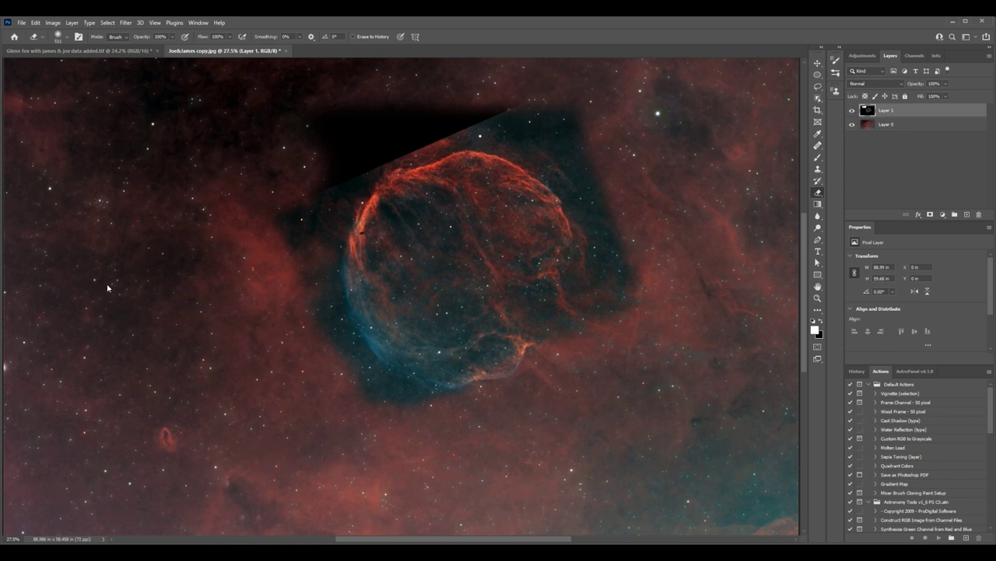
pyautogui.moveTo(327, 155); pyautogui.dragTo(446, 115)
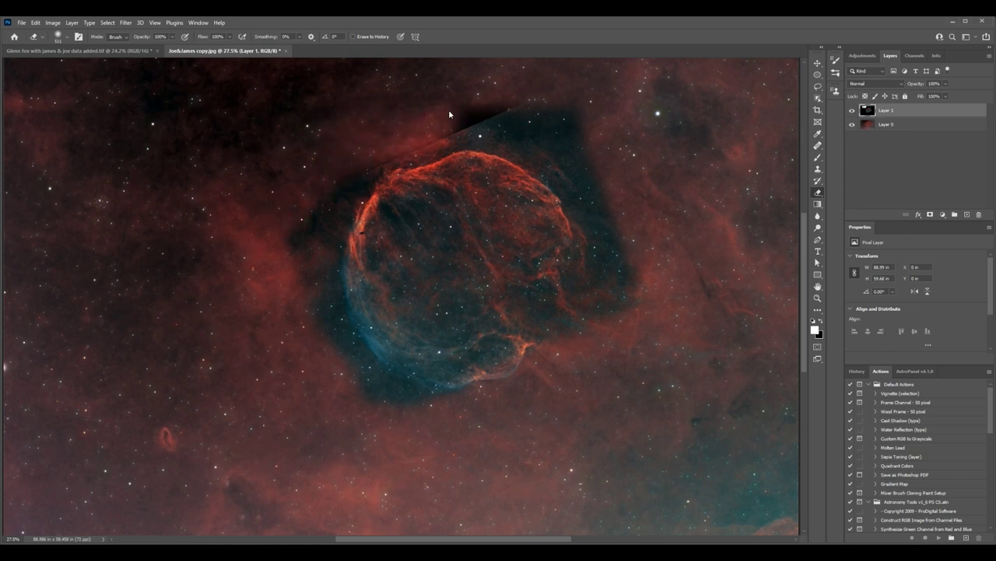
pyautogui.moveTo(477, 105)
pyautogui.mouseDown()
pyautogui.moveTo(553, 109)
pyautogui.moveTo(523, 105)
pyautogui.moveTo(616, 145)
pyautogui.mouseUp()
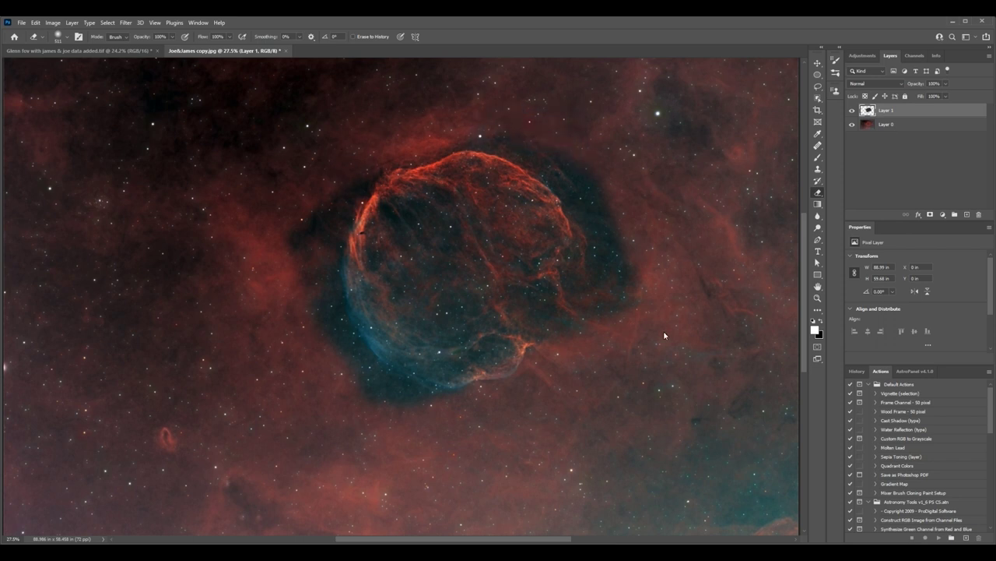
pyautogui.scroll(-3, 460, 366)
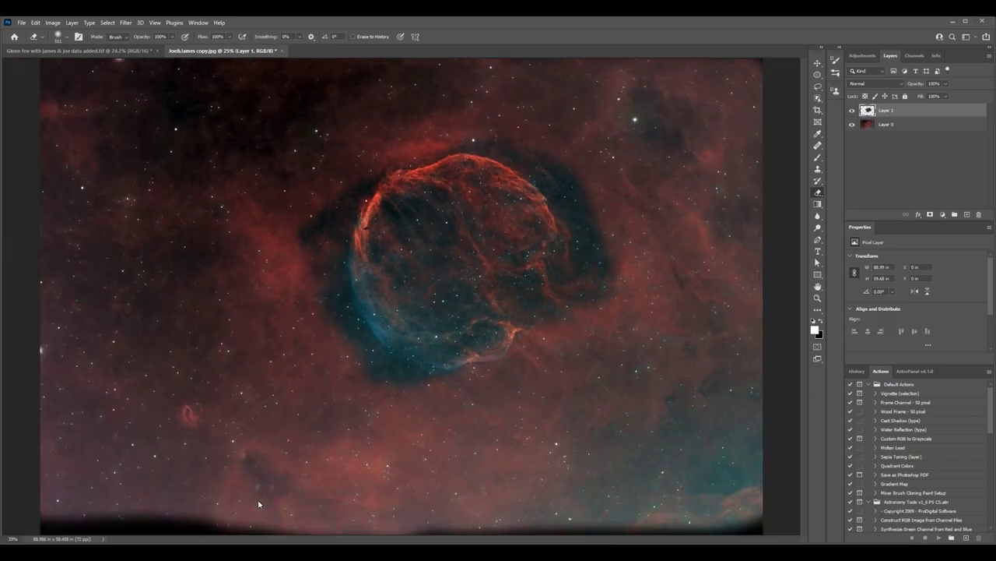
pyautogui.moveTo(278, 501)
pyautogui.mouseDown()
pyautogui.moveTo(465, 491)
pyautogui.moveTo(73, 488)
pyautogui.moveTo(696, 519)
pyautogui.moveTo(686, 491)
pyautogui.moveTo(122, 471)
pyautogui.mouseUp()
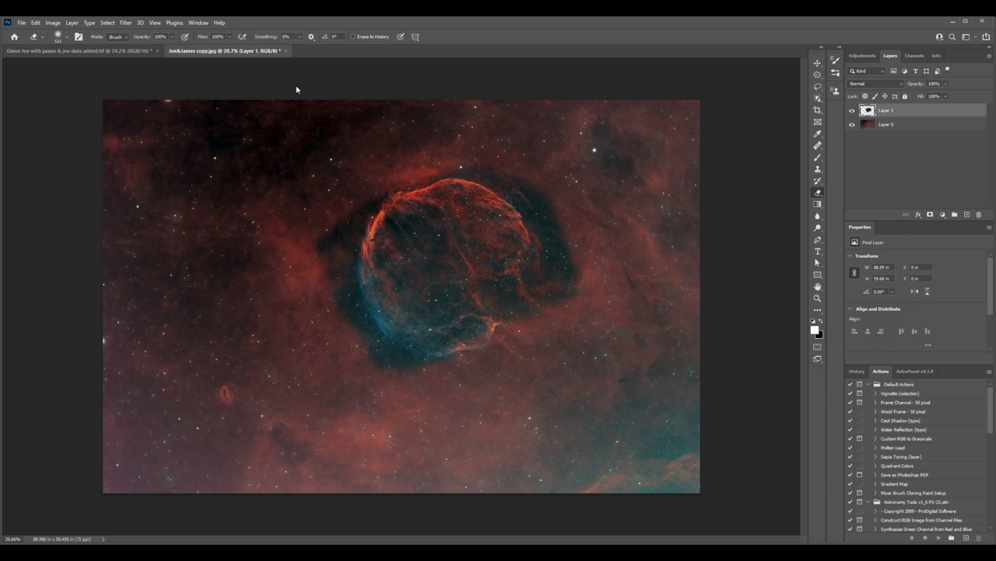
# Set the eraser opacity to 49% and erase the dark teal halo around the outside of the nebula on Layer 1.
pyautogui.scroll(6, 433, 305)
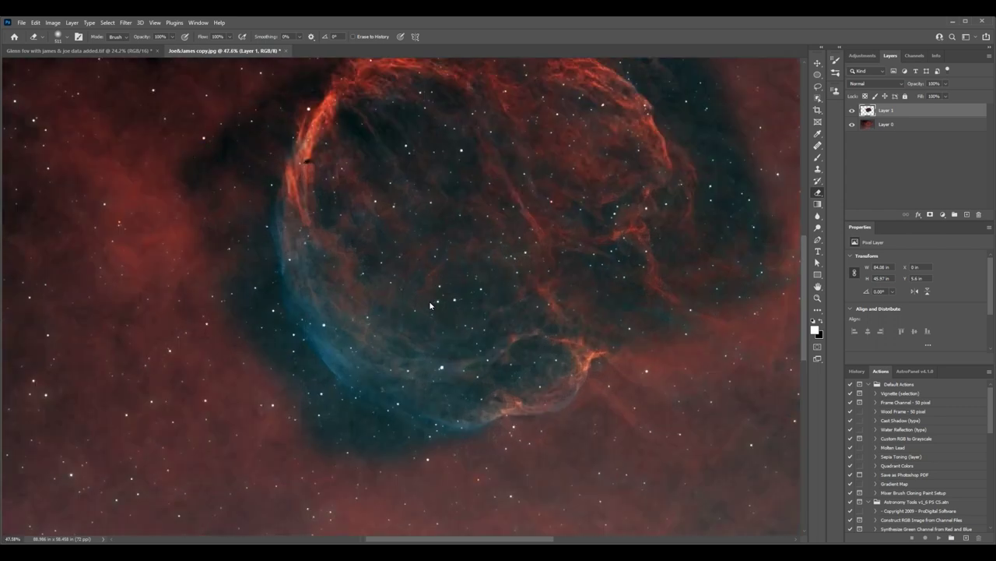
pyautogui.scroll(-2, 314, 449)
pyautogui.scroll(2, 313, 449)
pyautogui.scroll(-2, 257, 358)
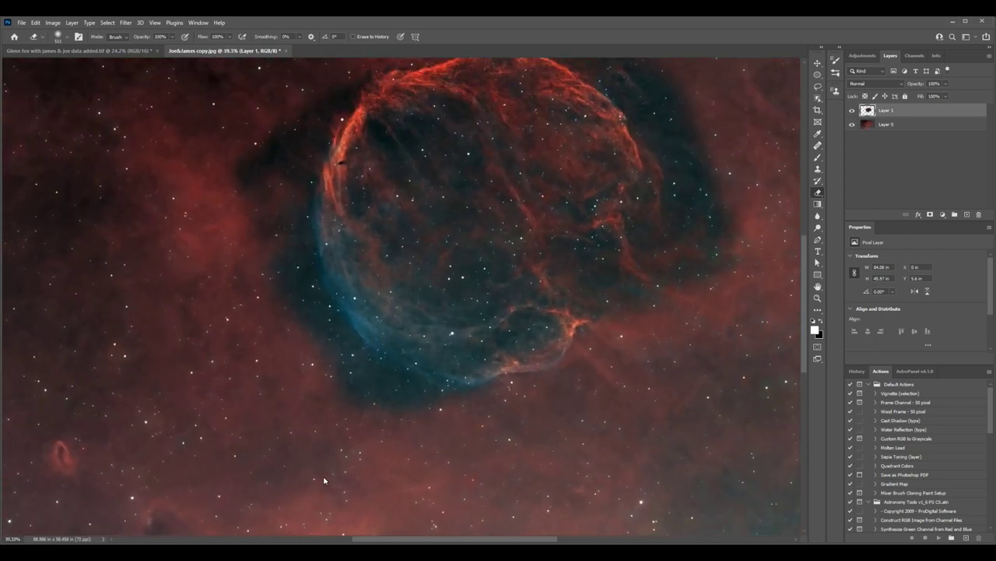
pyautogui.click(172, 37)
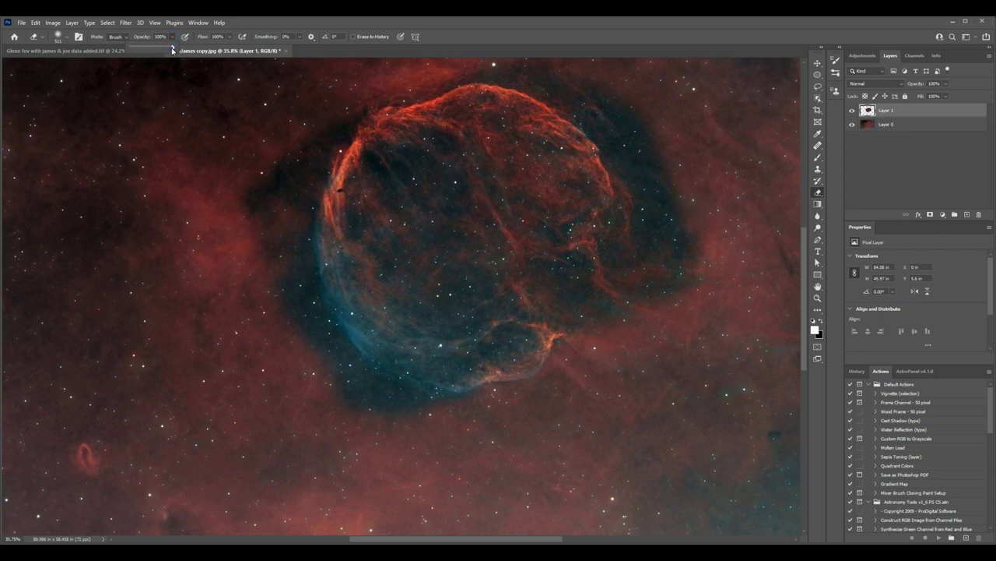
pyautogui.moveTo(172, 50); pyautogui.dragTo(154, 51)
pyautogui.click(155, 175)
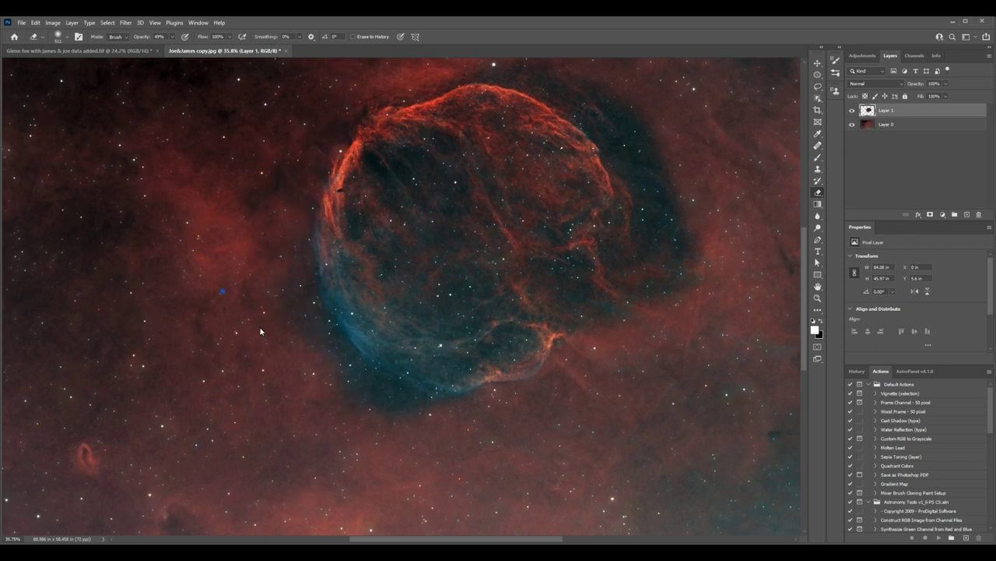
pyautogui.click(364, 414)
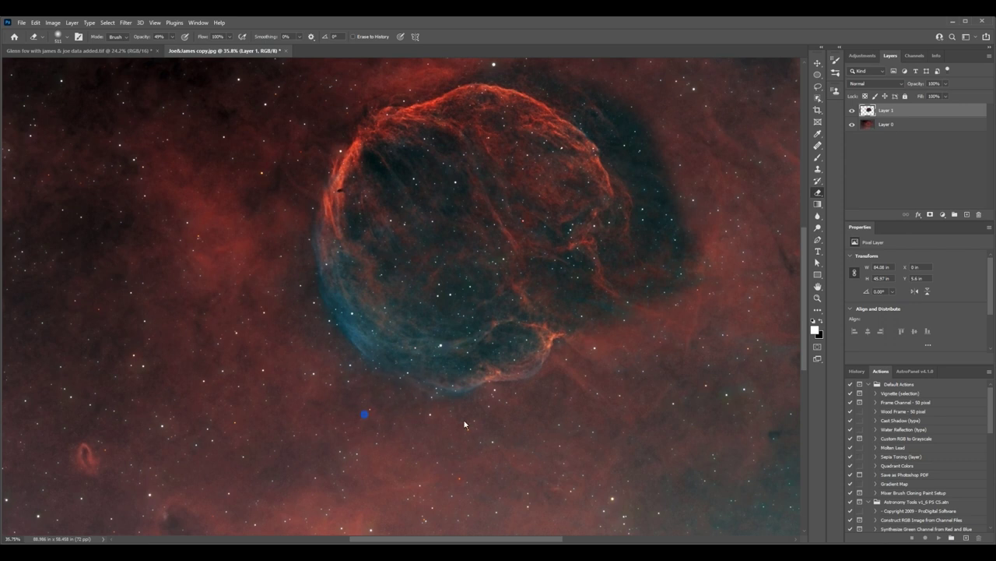
pyautogui.click(611, 388)
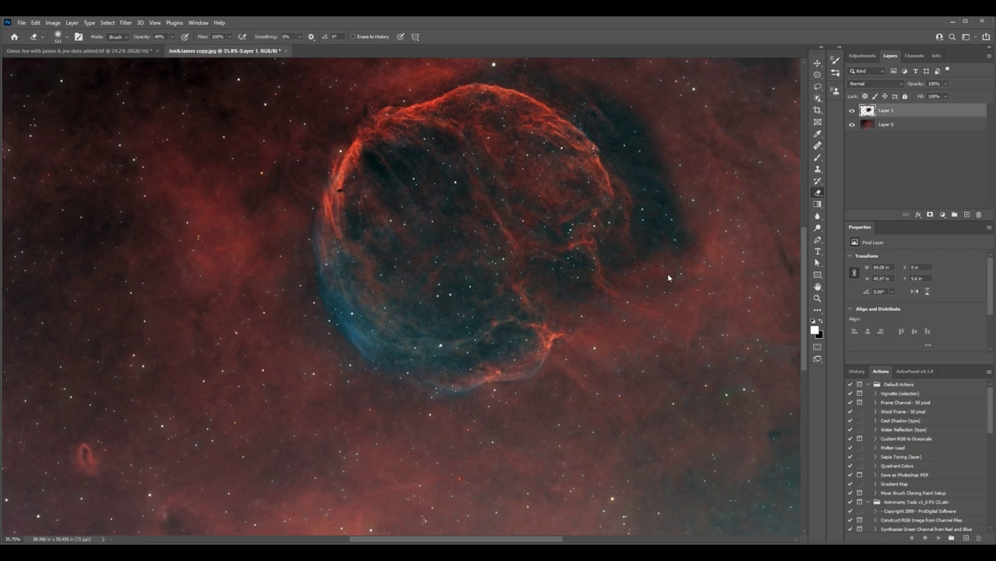
pyautogui.click(632, 308)
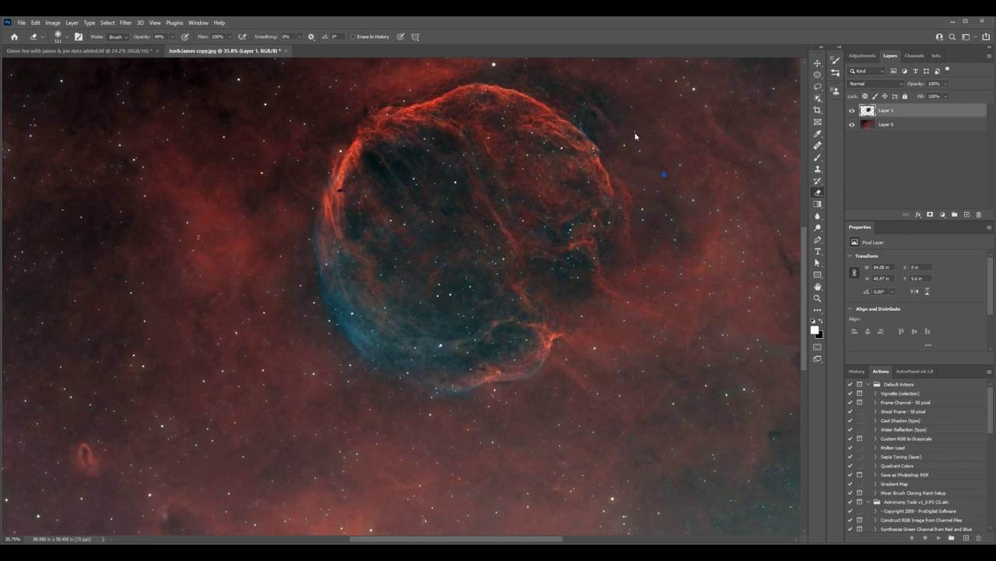
# Set the eraser opacity to 23% and lightly erase the nebula's interior on Layer 1 to blend it with the image below.
pyautogui.scroll(-1, 420, 266)
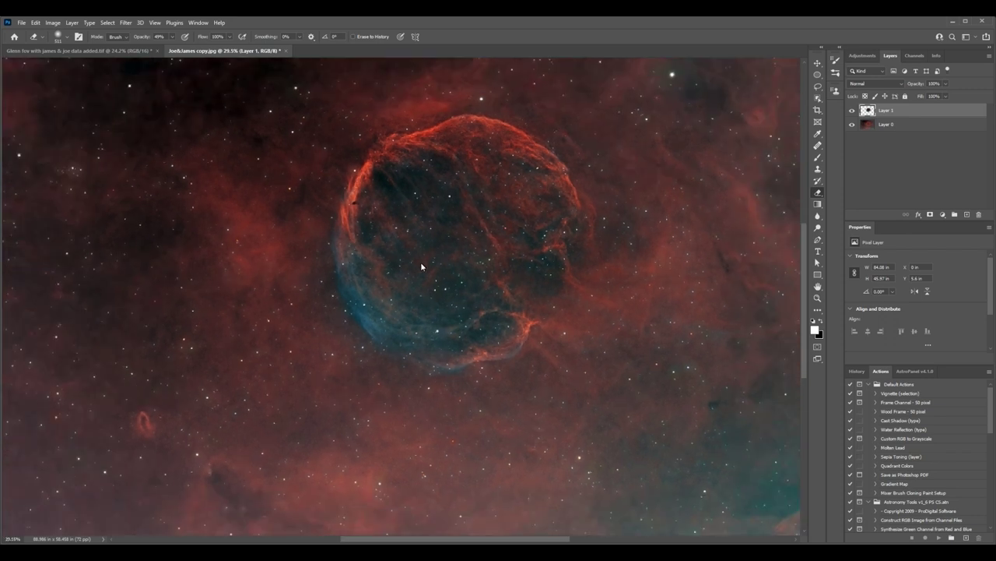
pyautogui.scroll(-1, 421, 266)
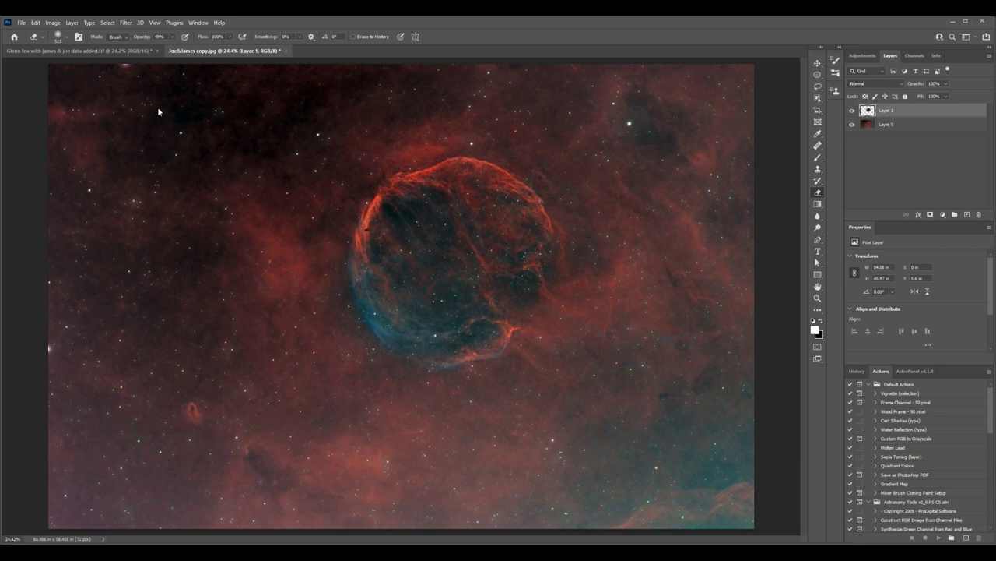
pyautogui.click(172, 37)
pyautogui.moveTo(172, 50); pyautogui.dragTo(162, 51)
pyautogui.moveTo(162, 51); pyautogui.dragTo(160, 52)
pyautogui.click(403, 217)
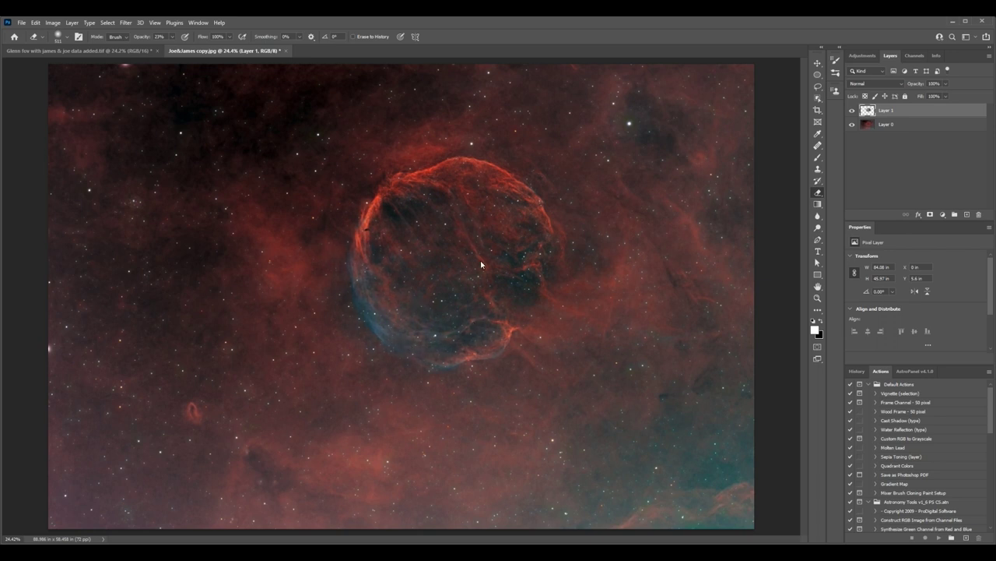
pyautogui.scroll(3, 412, 360)
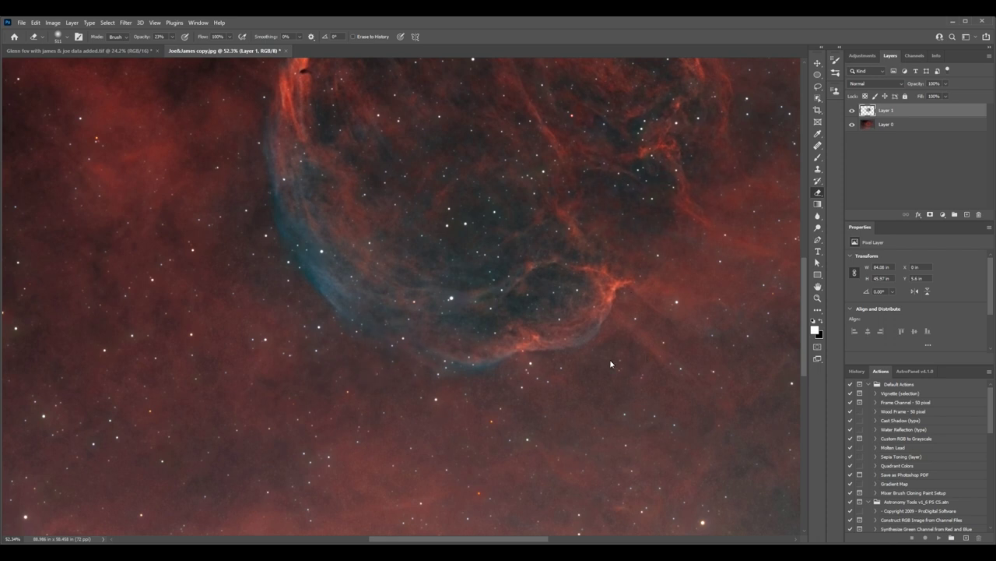
pyautogui.scroll(-4, 612, 363)
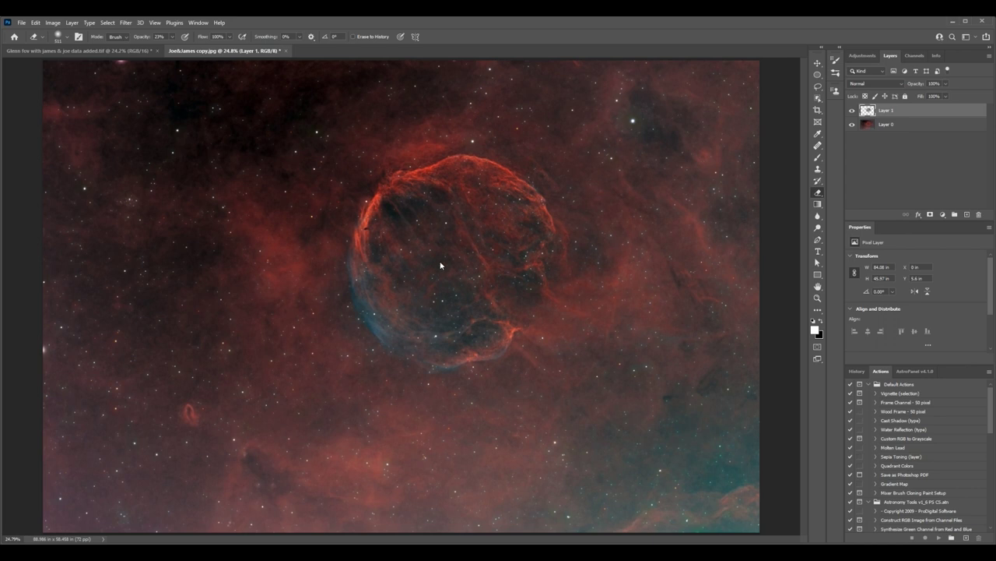
pyautogui.click(438, 230)
# Compare the whole blended image with and without Layer 1 by toggling its visibility, and leave the layer shown.
pyautogui.scroll(-2, 614, 414)
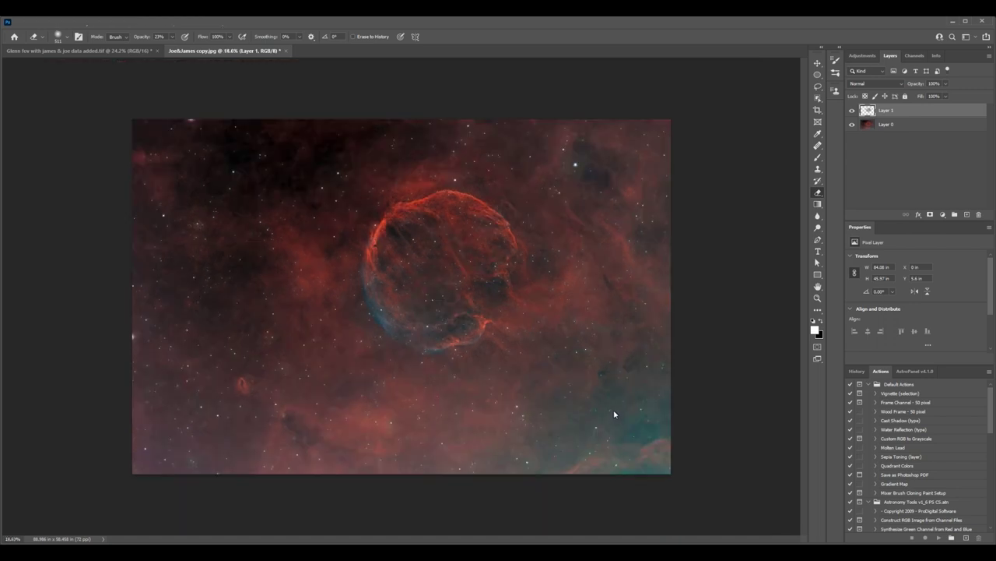
pyautogui.scroll(2, 586, 424)
pyautogui.scroll(-1, 584, 424)
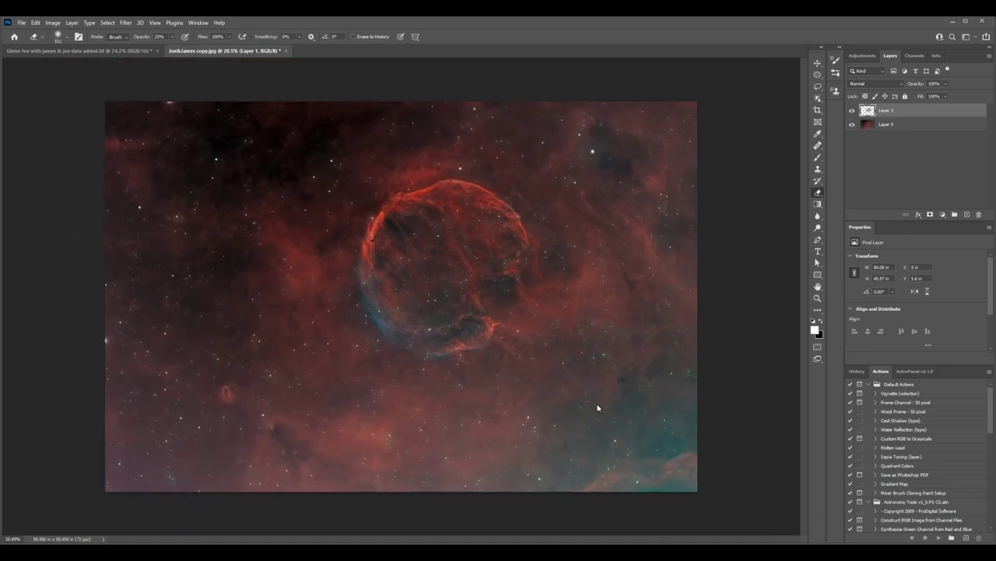
pyautogui.click(852, 113)
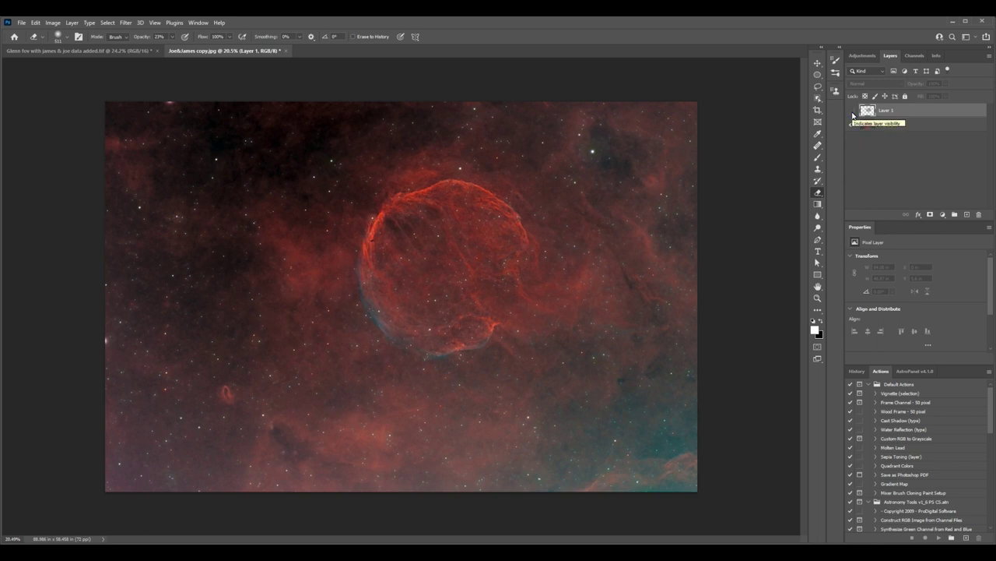
pyautogui.click(853, 113)
pyautogui.click(852, 113)
pyautogui.click(853, 113)
pyautogui.click(853, 113)
pyautogui.click(852, 113)
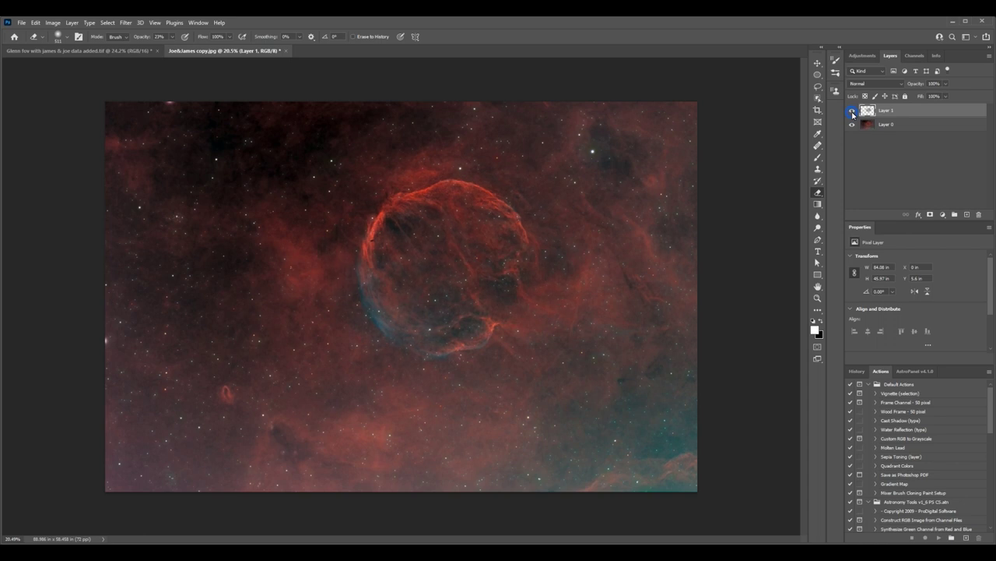
pyautogui.click(852, 112)
pyautogui.click(853, 113)
pyautogui.click(852, 114)
pyautogui.click(574, 270)
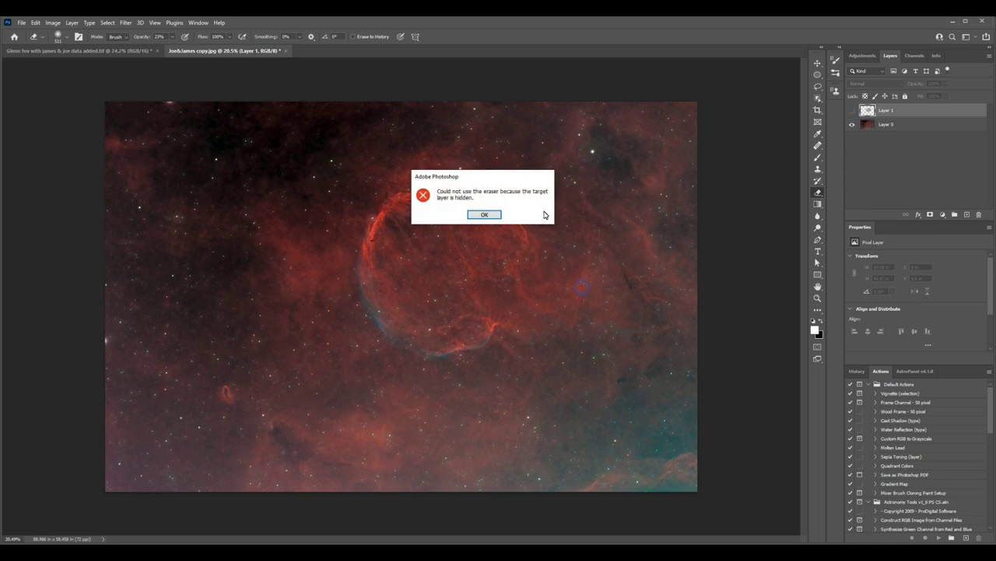
pyautogui.click(484, 215)
pyautogui.click(852, 110)
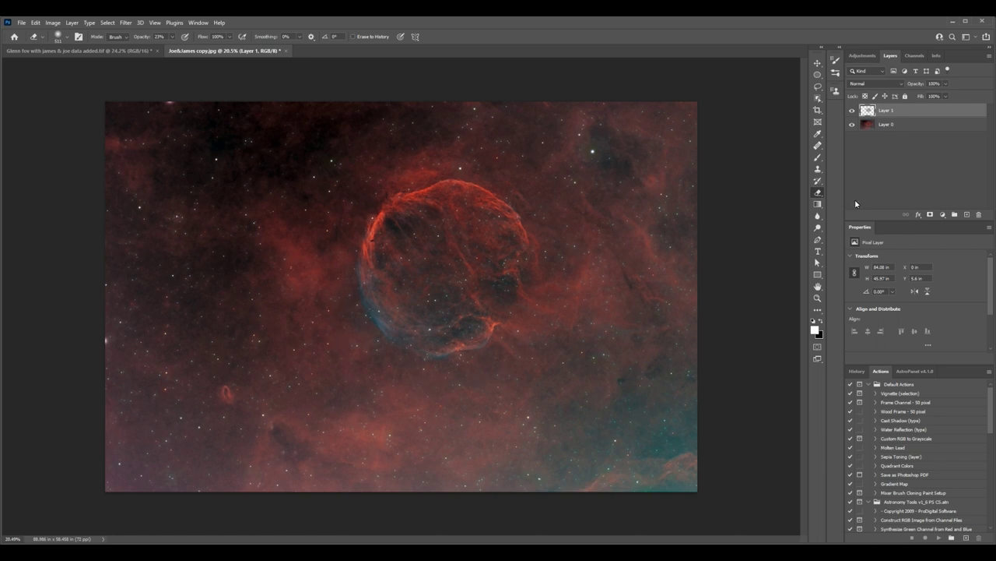
# Toggle Layer 1's visibility repeatedly to compare the nebula's interior and rim with the original image below.
pyautogui.click(852, 111)
pyautogui.click(852, 112)
pyautogui.click(852, 112)
pyautogui.click(852, 111)
pyautogui.click(851, 113)
pyautogui.click(851, 113)
pyautogui.click(851, 113)
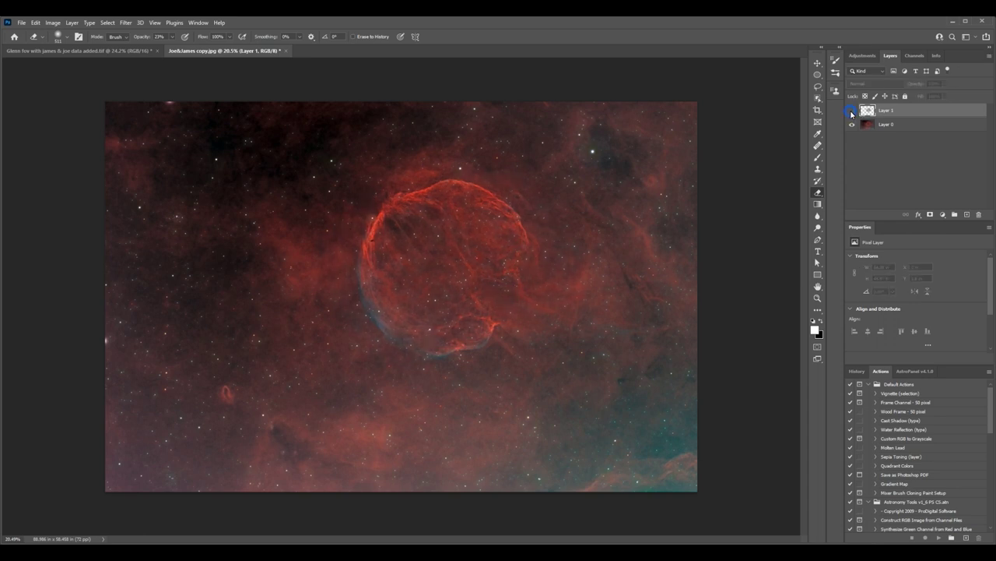
# Set the eraser opacity to 59% and compare the nebula's surroundings with Layer 1 hidden and shown, leaving it shown.
pyautogui.click(172, 37)
pyautogui.moveTo(172, 48); pyautogui.dragTo(189, 50)
pyautogui.click(852, 111)
pyautogui.click(853, 111)
pyautogui.click(853, 112)
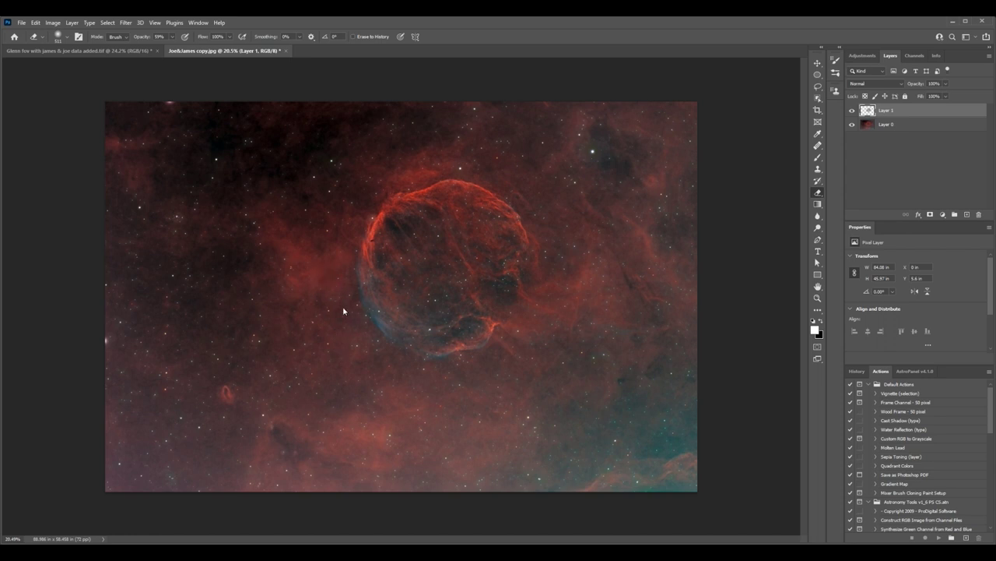
pyautogui.click(853, 114)
pyautogui.click(853, 114)
pyautogui.click(853, 114)
pyautogui.click(853, 114)
pyautogui.click(852, 114)
pyautogui.click(853, 114)
pyautogui.click(852, 114)
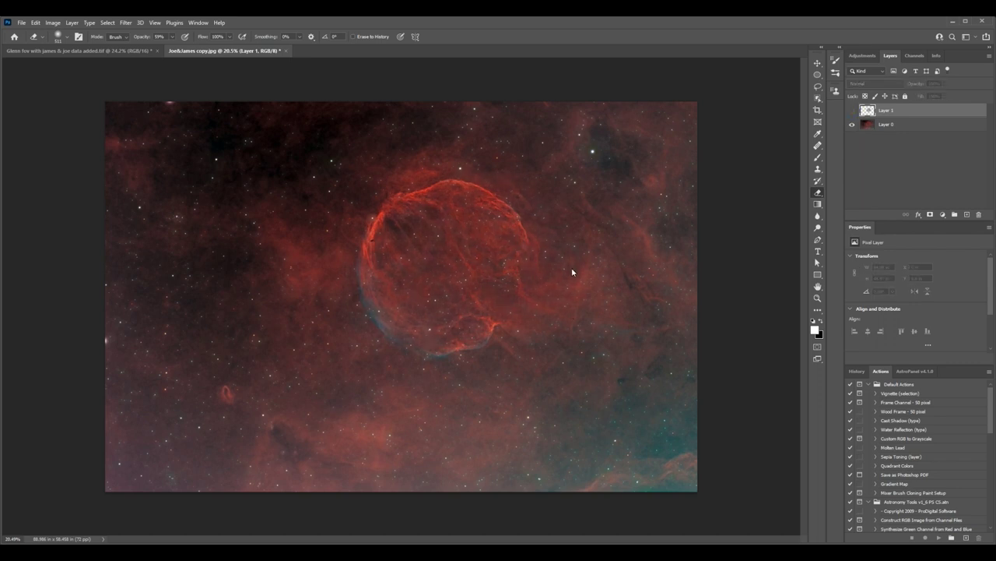
pyautogui.click(852, 112)
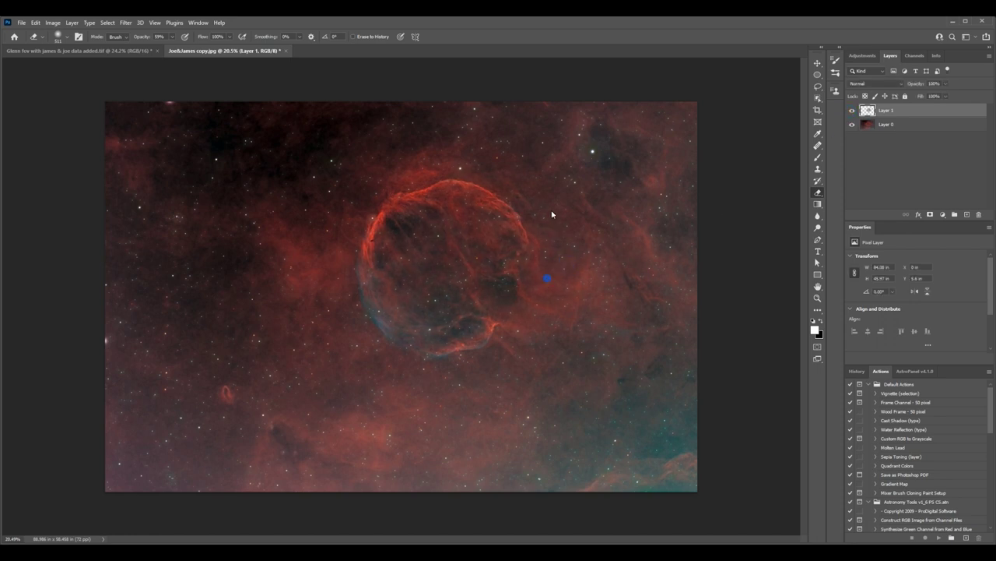
# Erase Layer 1 just outside the nebula's right and upper rim at 59% opacity and check the blend with the layer hidden and shown.
pyautogui.click(553, 253)
pyautogui.click(438, 165)
pyautogui.click(475, 166)
pyautogui.click(852, 112)
pyautogui.click(852, 112)
pyautogui.click(851, 113)
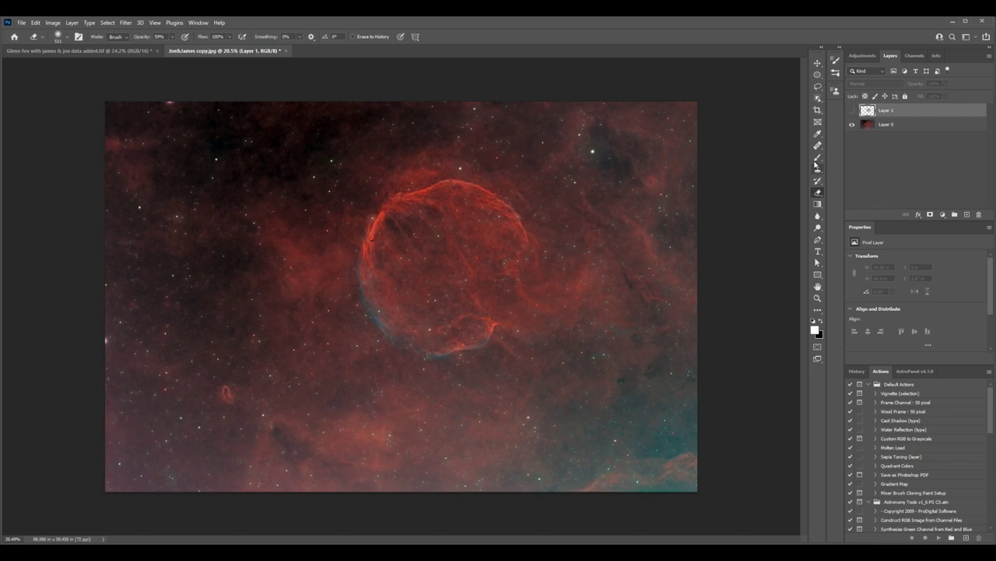
pyautogui.click(852, 111)
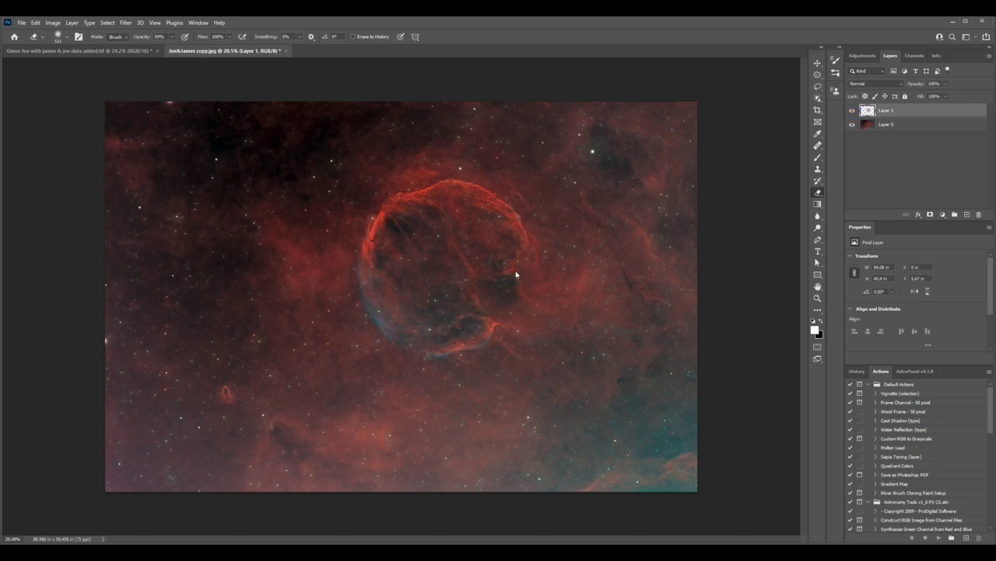
# Erase the dark patches inside the nebula on Layer 1, covering its lower, left and right interior at 59% opacity.
pyautogui.click(478, 322)
pyautogui.click(438, 313)
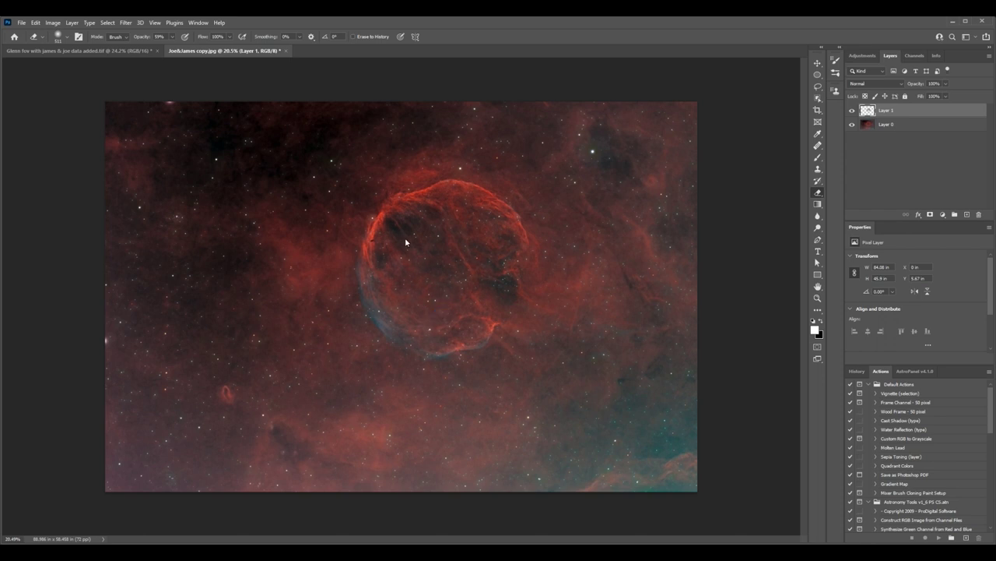
pyautogui.click(399, 247)
pyautogui.click(397, 225)
pyautogui.click(499, 272)
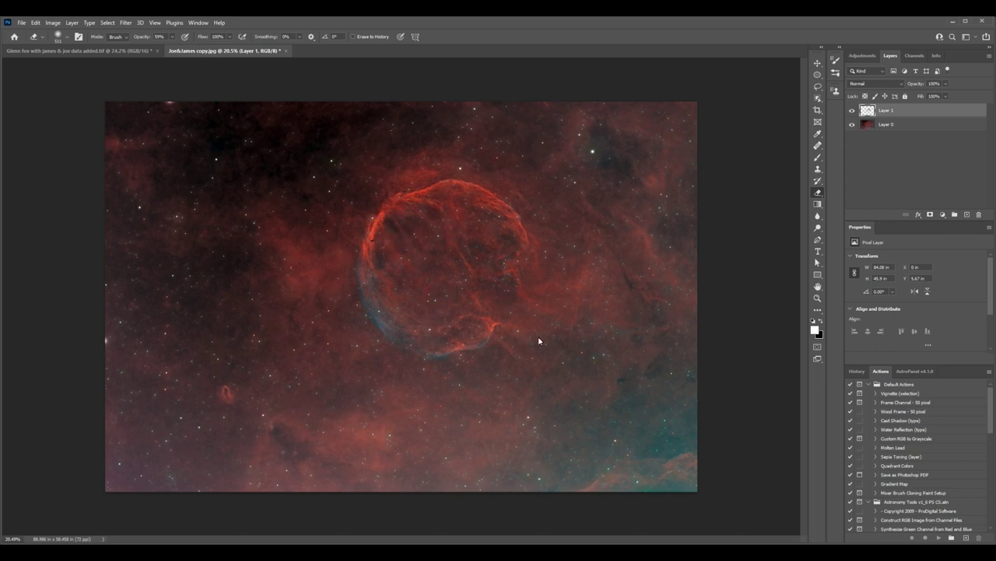
# Compare the image with Layer 1 hidden and shown, across the full frame and close up on the nebula's lower rim.
pyautogui.click(853, 111)
pyautogui.click(853, 111)
pyautogui.click(853, 111)
pyautogui.click(852, 112)
pyautogui.click(852, 112)
pyautogui.click(852, 111)
pyautogui.scroll(4, 432, 343)
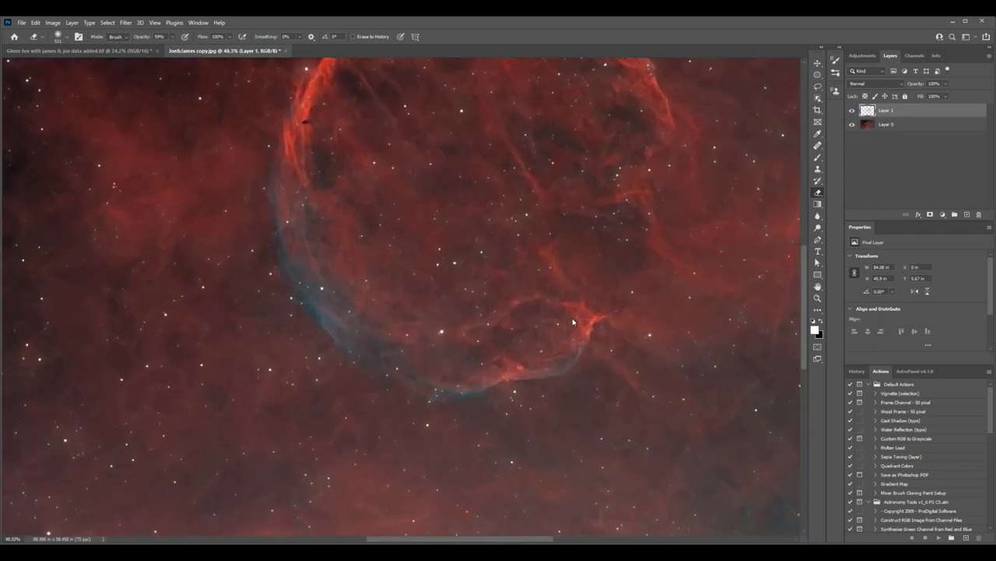
pyautogui.click(852, 111)
pyautogui.click(852, 112)
pyautogui.click(852, 111)
pyautogui.click(852, 111)
pyautogui.click(853, 112)
pyautogui.click(852, 111)
# Examine the blended nebula against the whole wide field at several magnifications.
pyautogui.scroll(-1, 413, 474)
pyautogui.scroll(-3, 414, 474)
pyautogui.scroll(3, 410, 467)
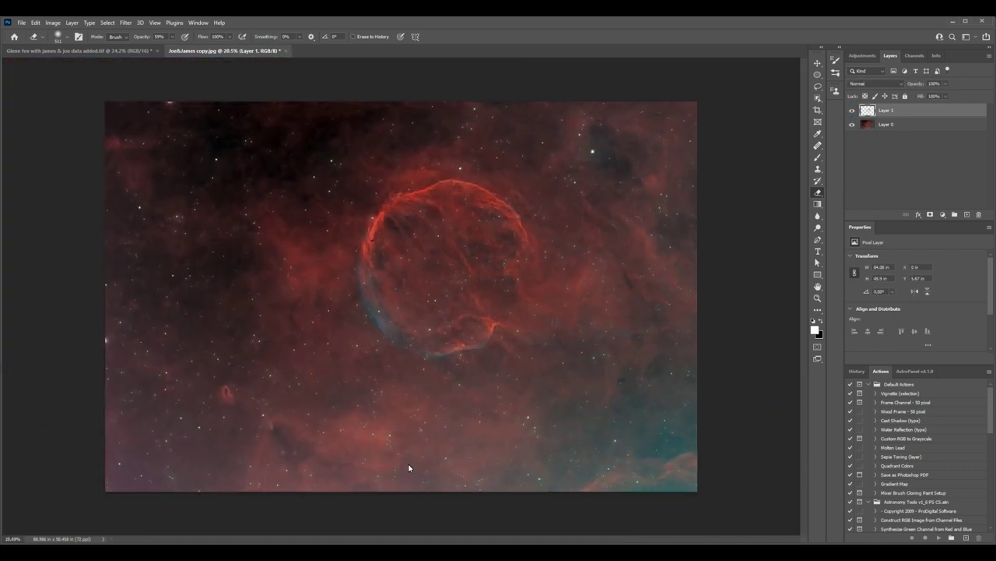
pyautogui.scroll(-3, 409, 464)
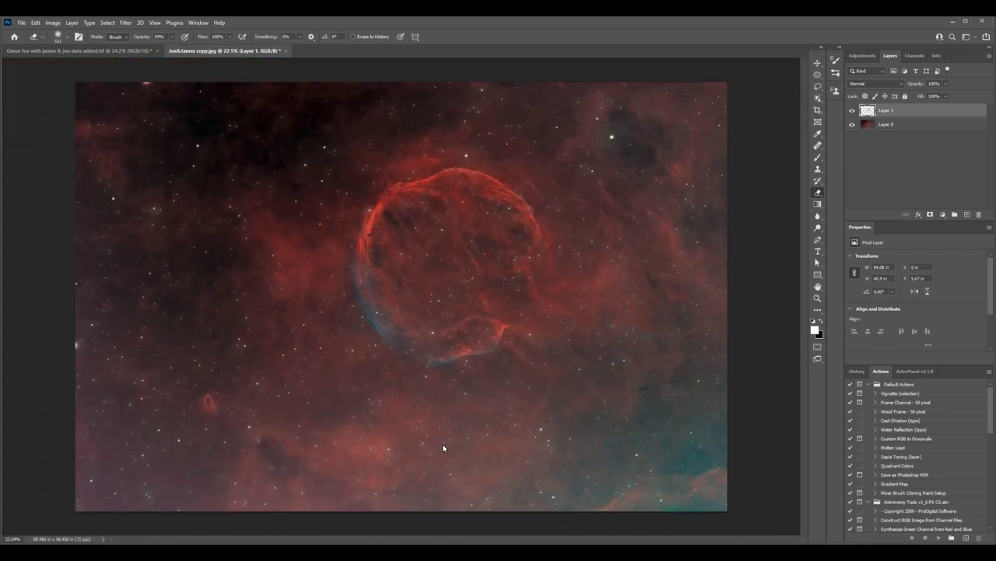
pyautogui.scroll(-3, 496, 394)
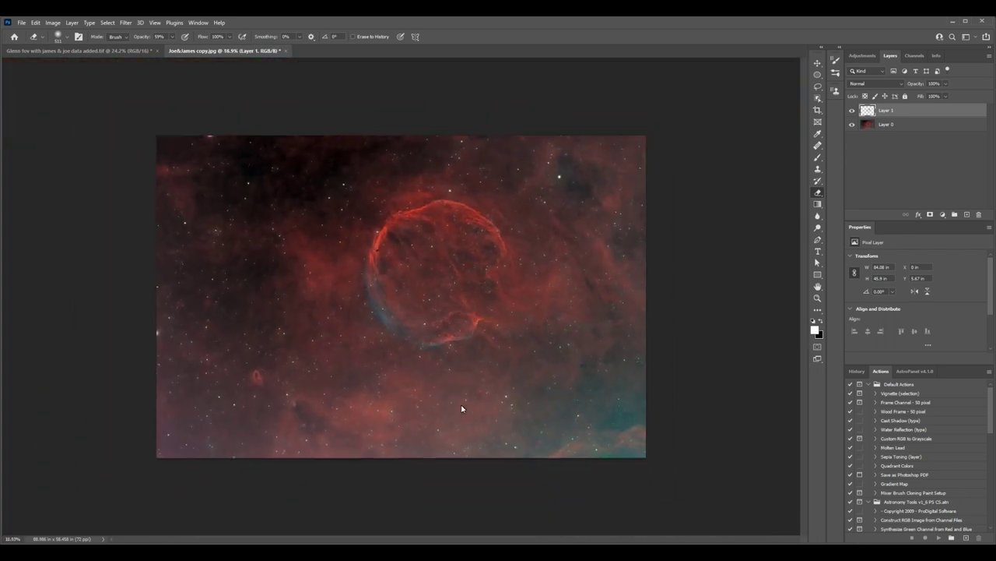
pyautogui.scroll(3, 306, 403)
pyautogui.scroll(-1, 307, 402)
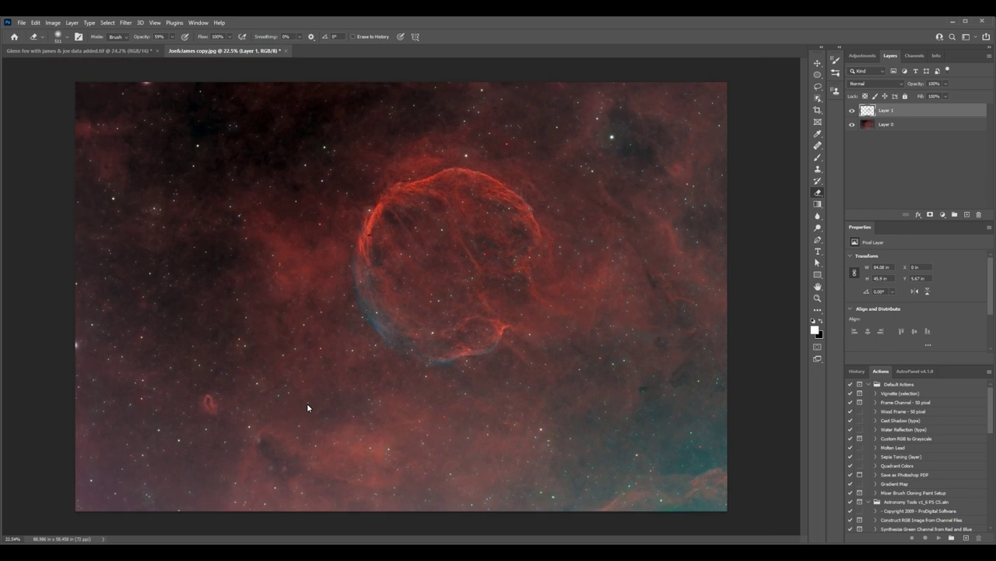
pyautogui.scroll(-1, 520, 471)
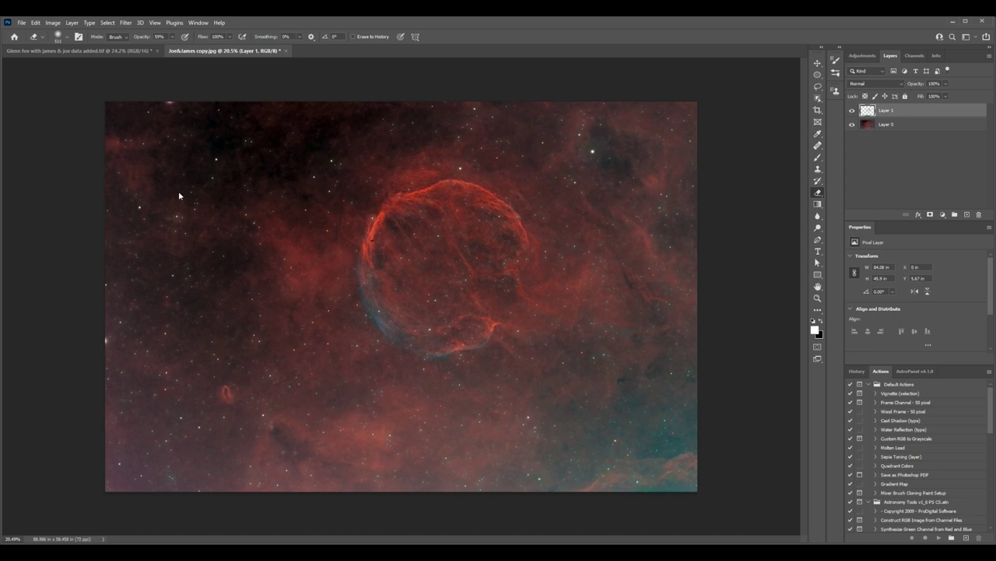
# Stamp the visible layers into a merged layer on top with the recorded Action 1, and open the Camera Raw Filter on it.
pyautogui.press('F12')
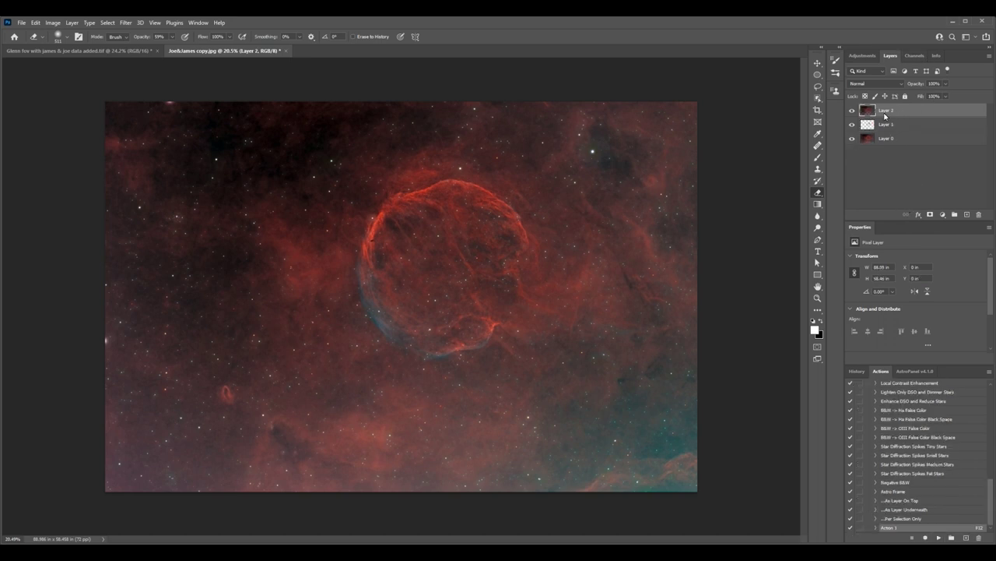
pyautogui.click(126, 23)
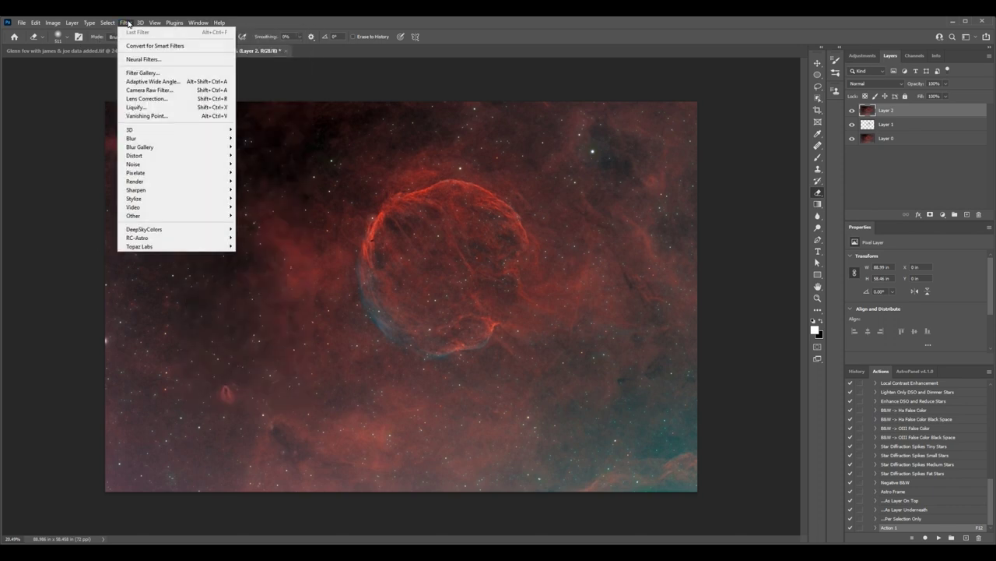
pyautogui.click(148, 90)
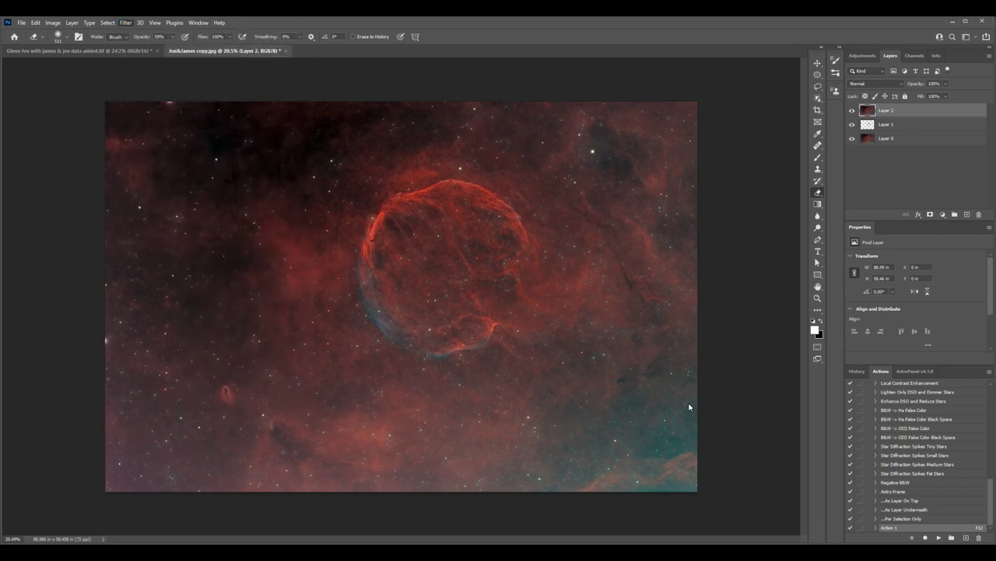